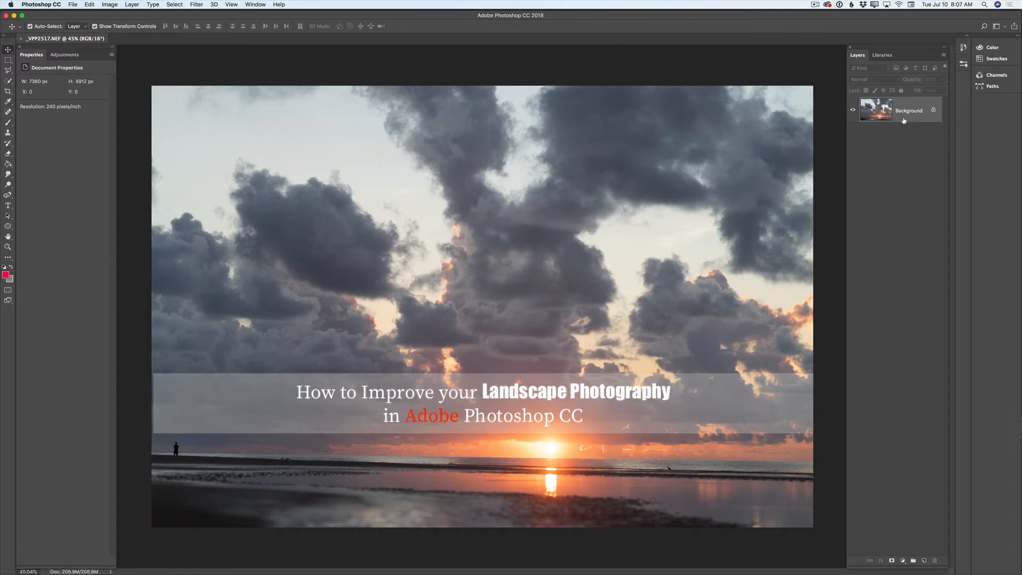
# Step: Duplicate the Background layer and open the copy in the Camera Raw Filter
pyautogui.moveTo(908, 114); pyautogui.dragTo(924, 561)
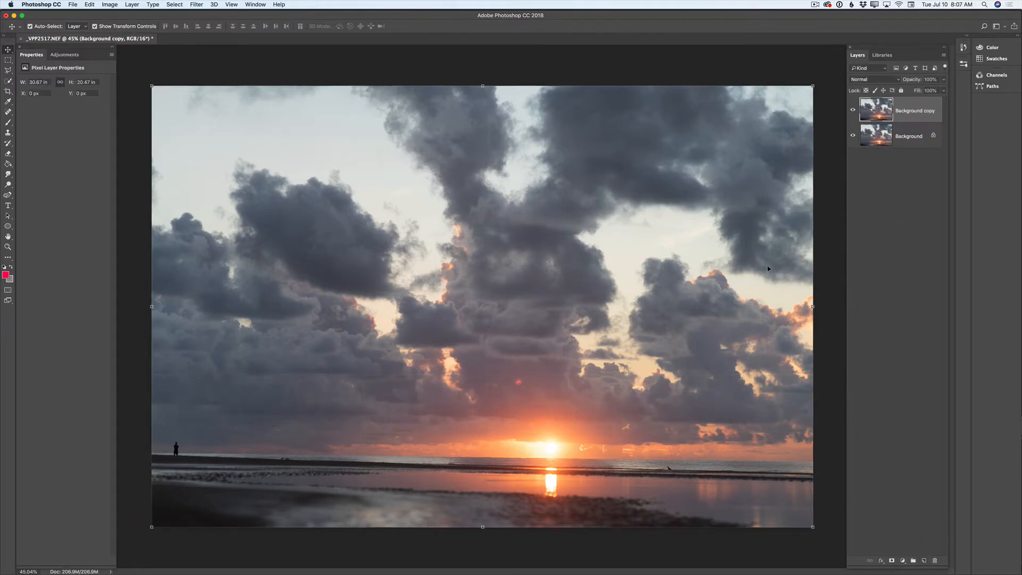
pyautogui.click(197, 5)
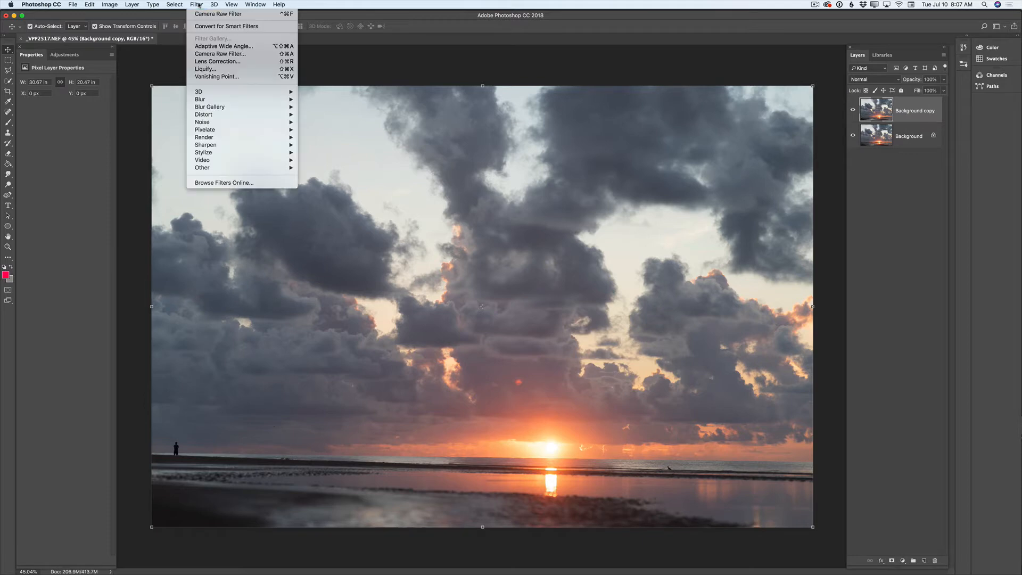
pyautogui.click(197, 5)
pyautogui.click(196, 5)
pyautogui.click(220, 54)
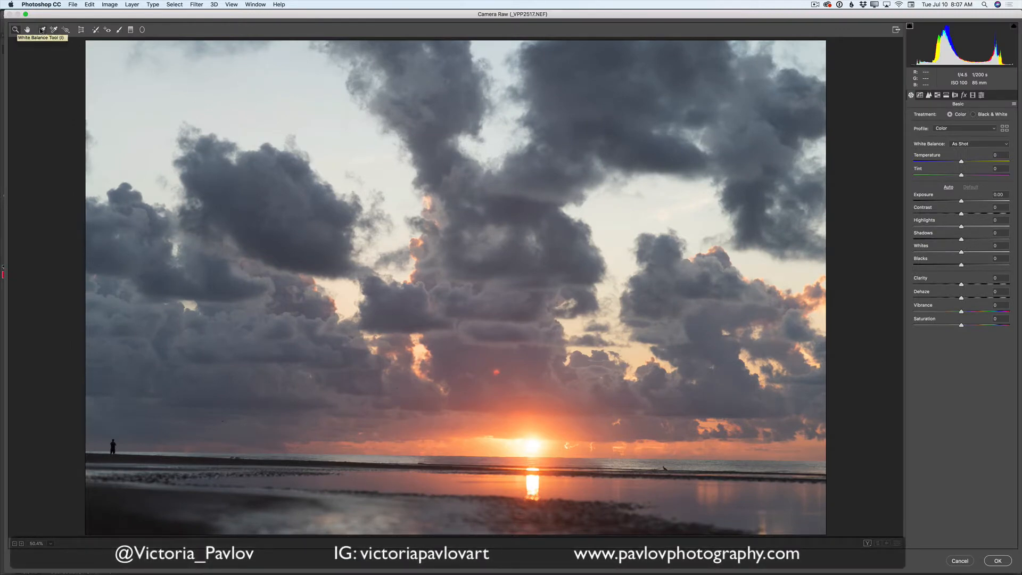
# Step: Neutralize the white balance by sampling the wet sand near the shoreline, giving temperature +6 and tint +2
pyautogui.click(43, 30)
pyautogui.click(148, 497)
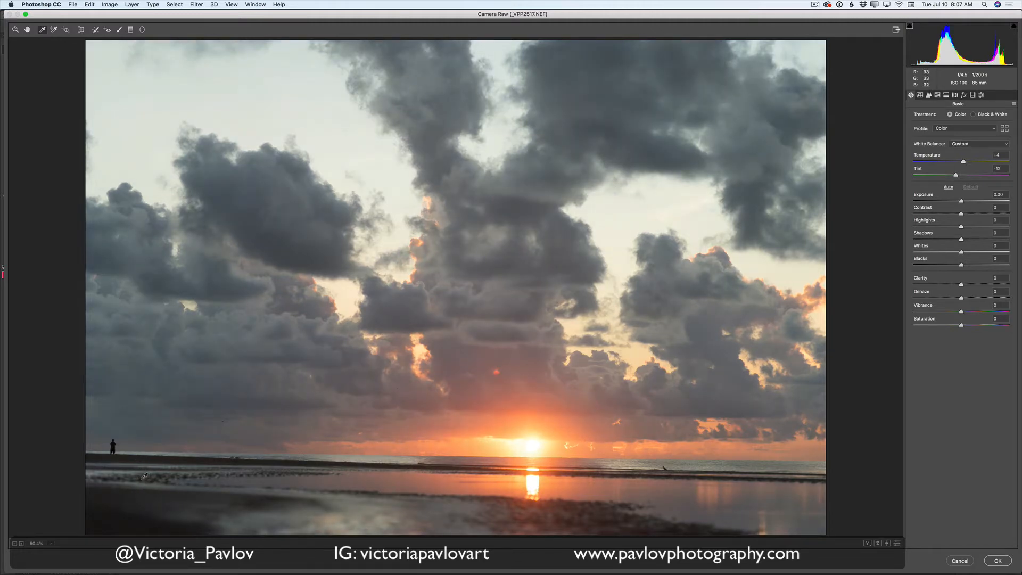
pyautogui.click(145, 477)
pyautogui.click(153, 474)
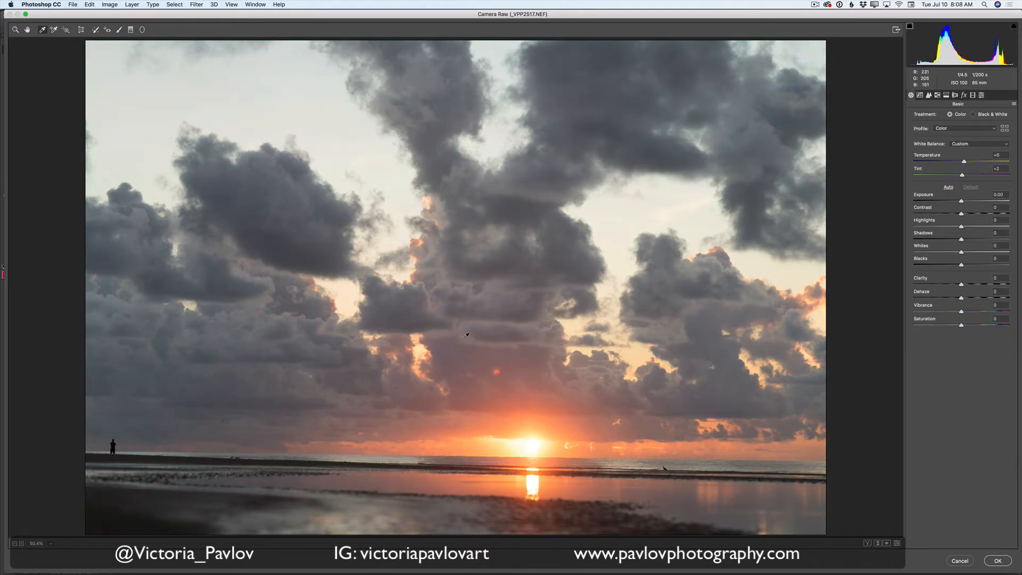
# Step: Straighten the horizon with the Level Upright correction and return to the basic adjustments
pyautogui.click(81, 30)
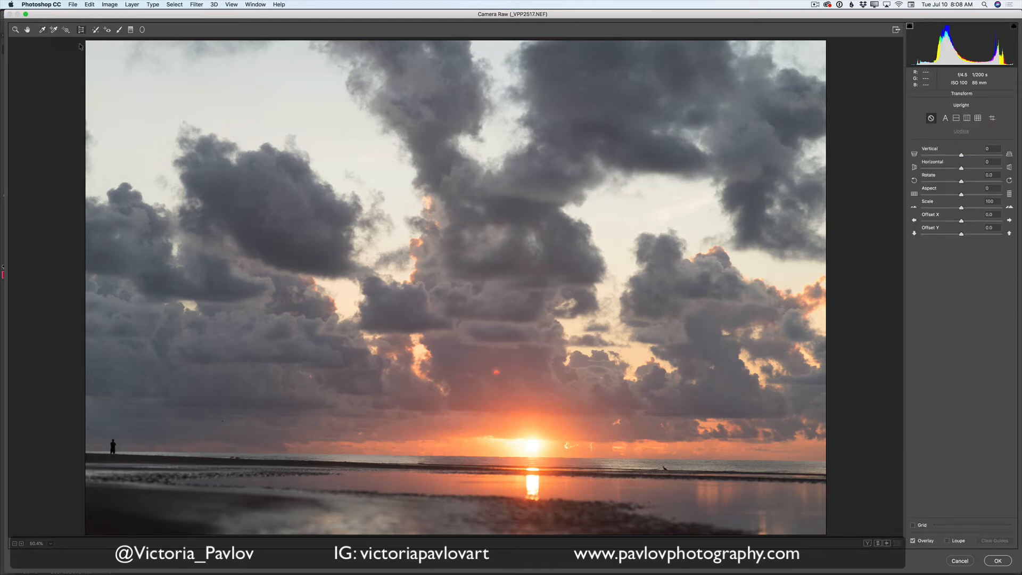
pyautogui.click(956, 118)
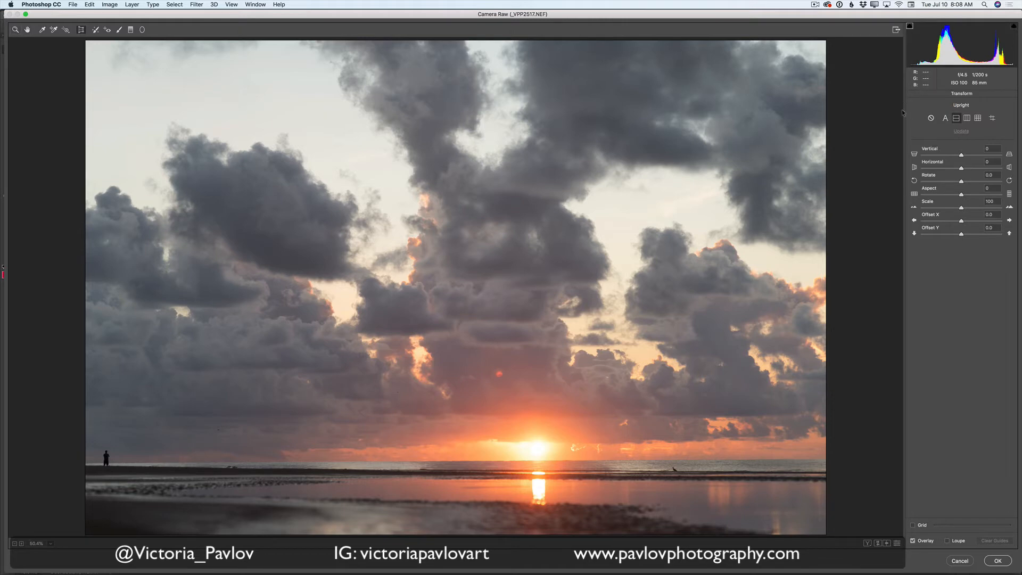
pyautogui.click(17, 29)
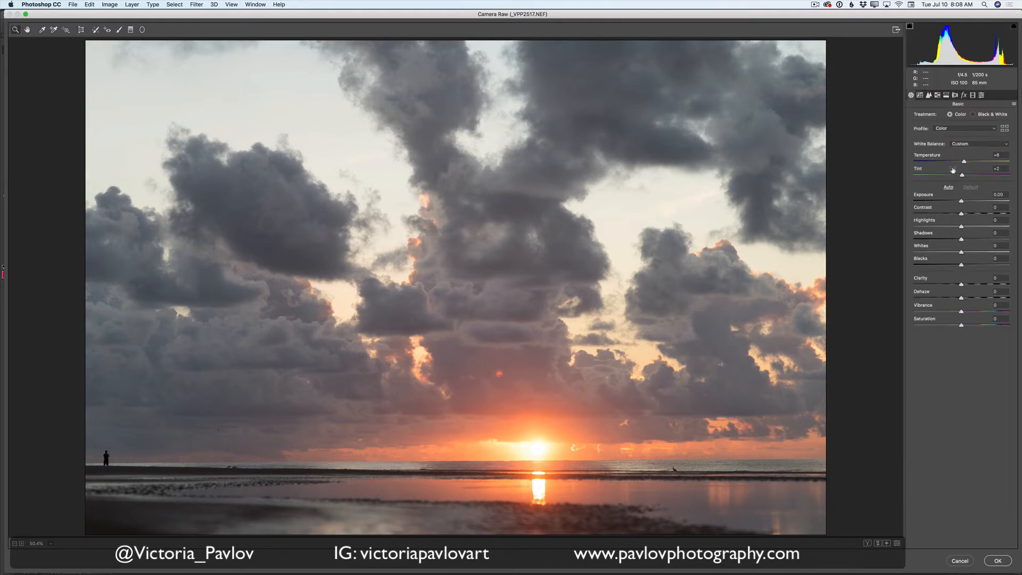
# Step: Set the basic adjustments to exposure -1.45, contrast +34, highlights -23, shadows -16, whites -16, blacks +2 and dehaze +21
pyautogui.moveTo(962, 201); pyautogui.dragTo(978, 214)
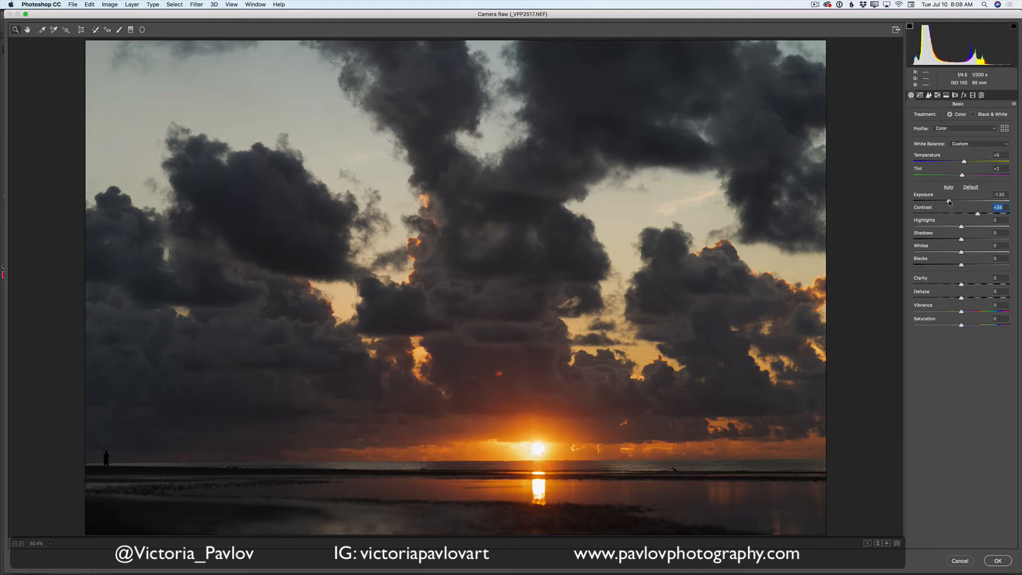
pyautogui.moveTo(950, 202); pyautogui.dragTo(948, 202)
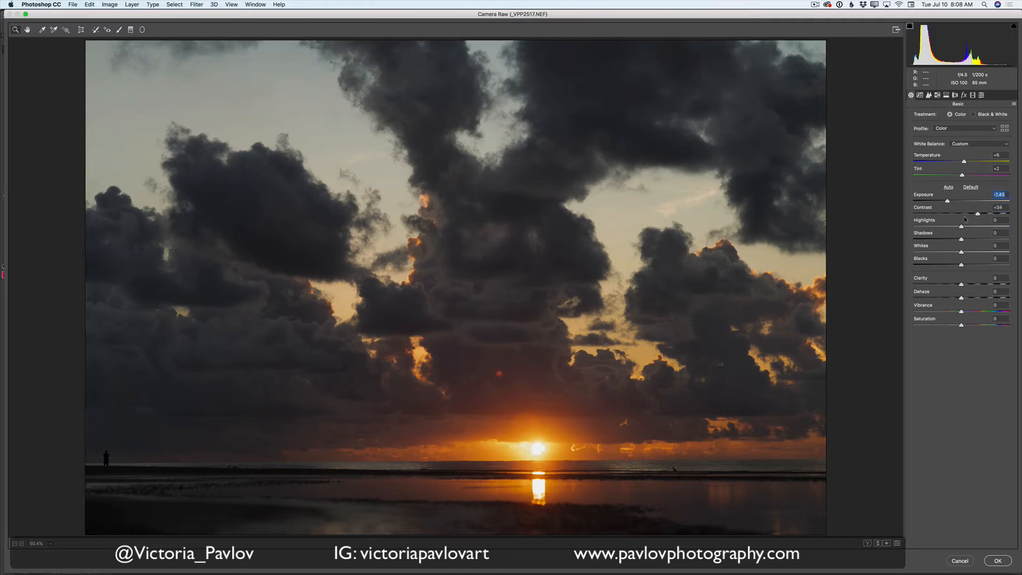
pyautogui.moveTo(962, 227); pyautogui.dragTo(951, 227)
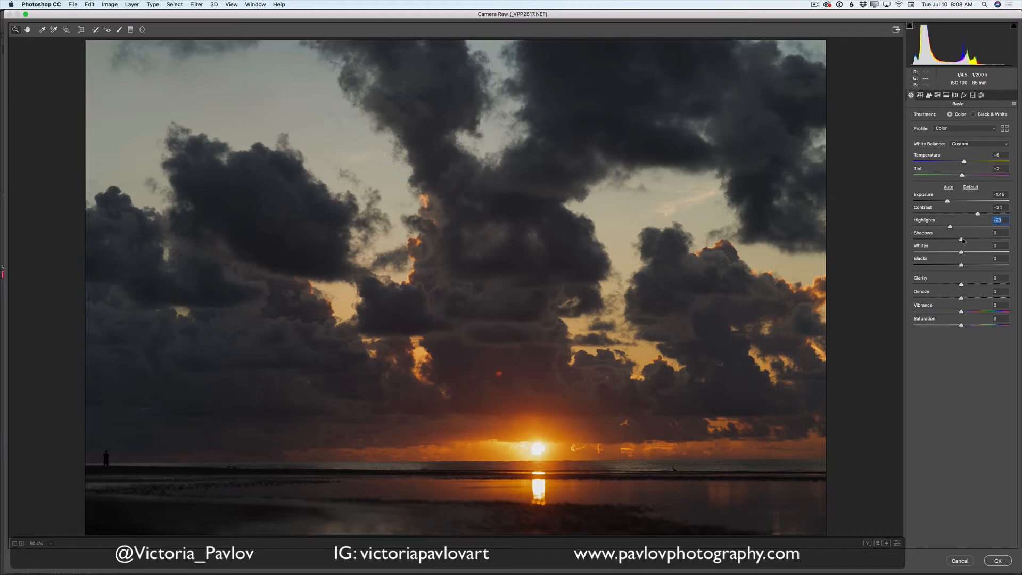
pyautogui.moveTo(963, 240); pyautogui.dragTo(962, 266)
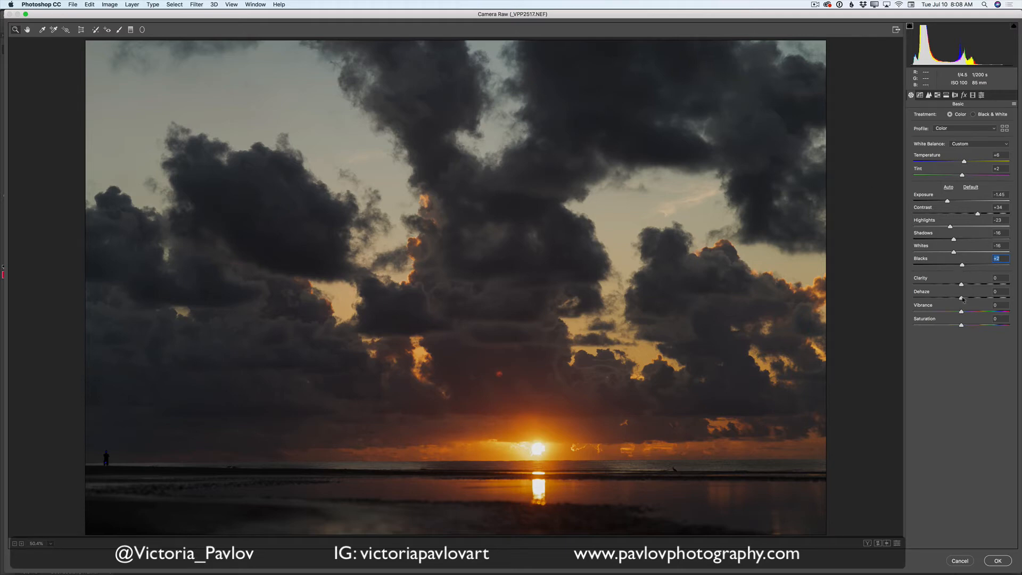
pyautogui.moveTo(962, 298); pyautogui.dragTo(972, 299)
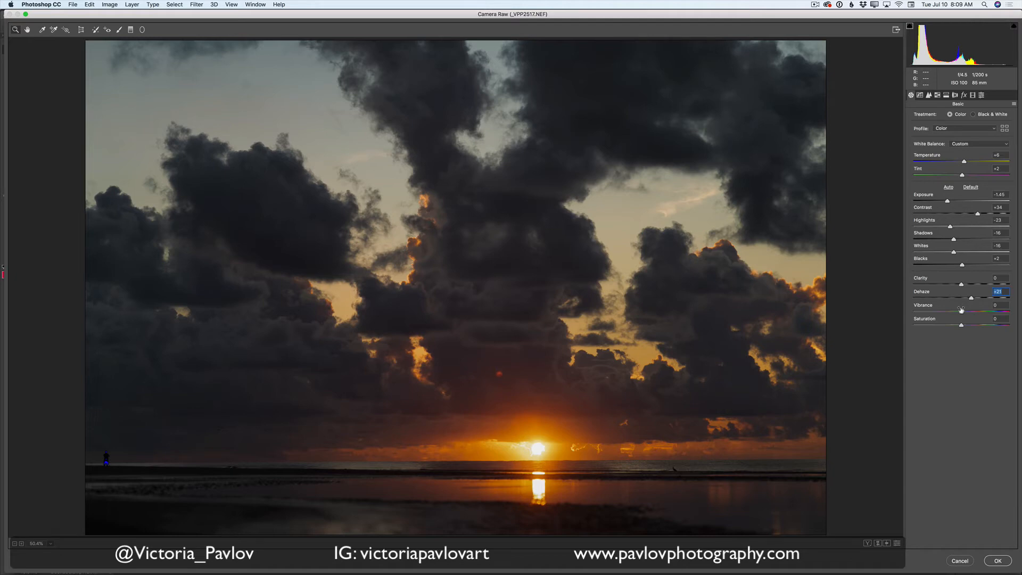
# Step: Shape the parametric tone curve with highlights -21, lights +10, darks -7 and shadows -10
pyautogui.click(920, 96)
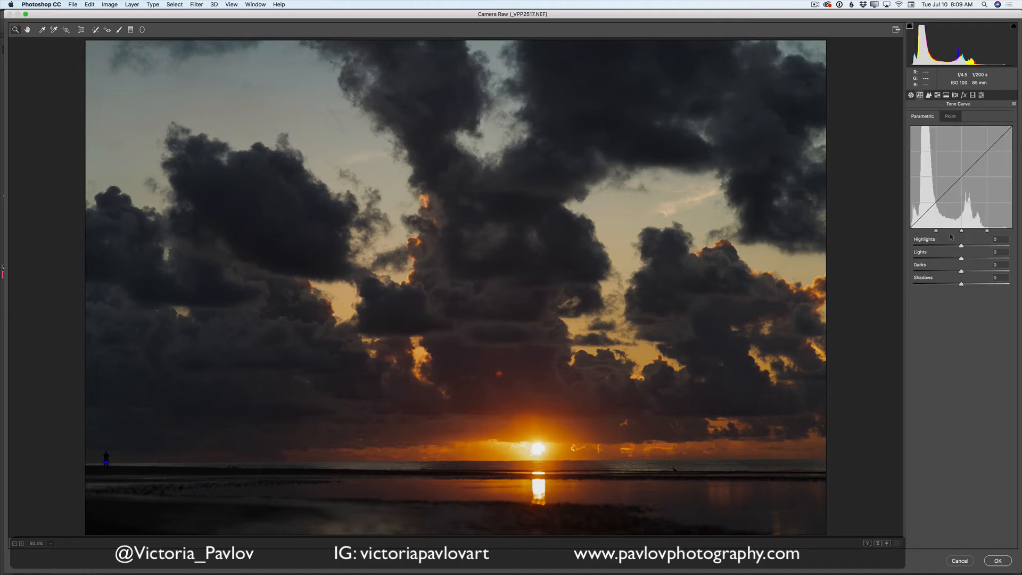
pyautogui.moveTo(962, 246)
pyautogui.mouseDown()
pyautogui.moveTo(944, 262)
pyautogui.moveTo(968, 262)
pyautogui.mouseUp()
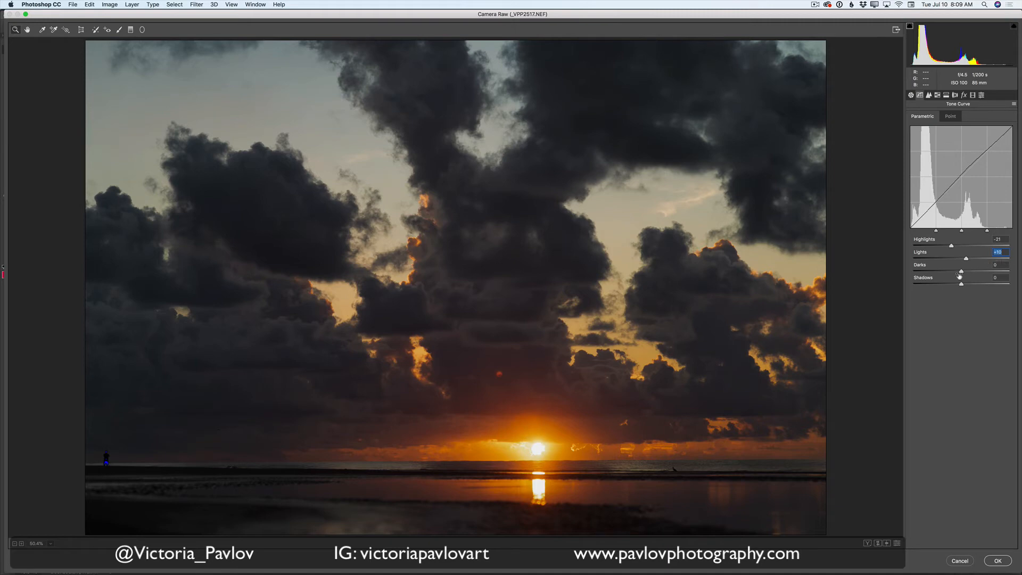
pyautogui.moveTo(962, 272); pyautogui.dragTo(961, 285)
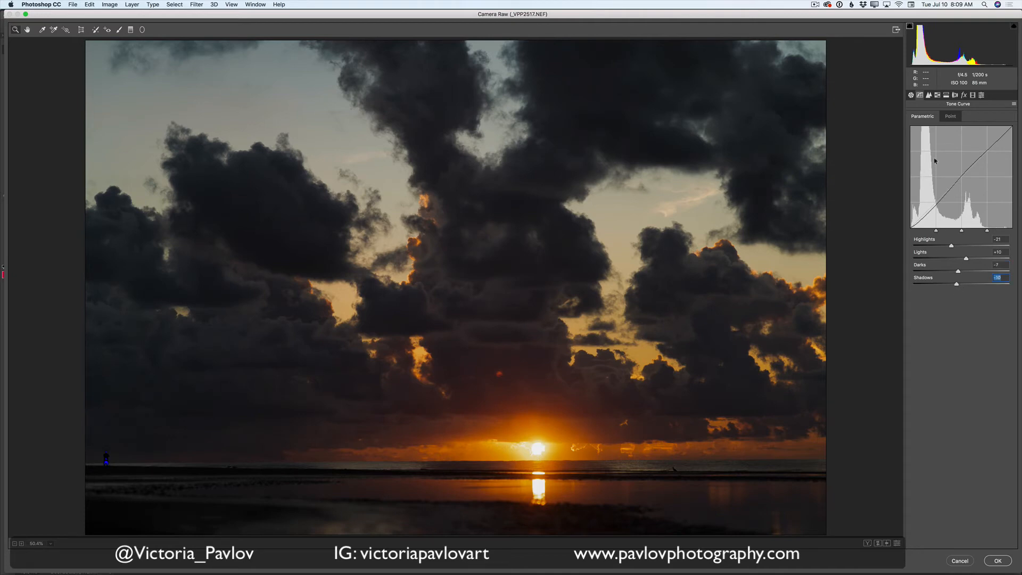
# Step: Apply moderate color noise reduction to the photo
pyautogui.click(929, 96)
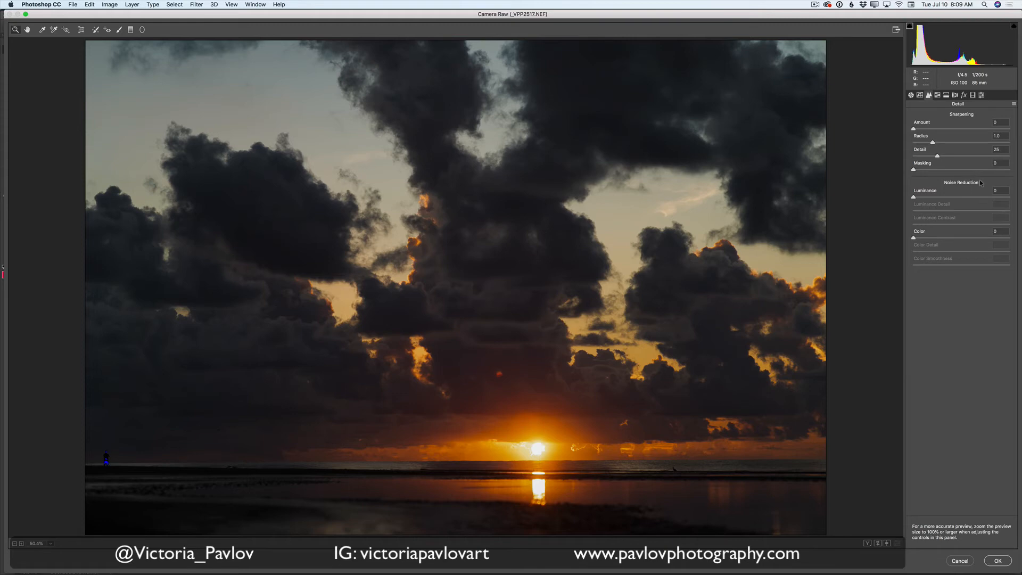
pyautogui.moveTo(915, 239); pyautogui.dragTo(936, 241)
# Step: Raise the exposure to -1.15 and apply the Camera Raw edits, comparing the edited layer against the original
pyautogui.click(911, 95)
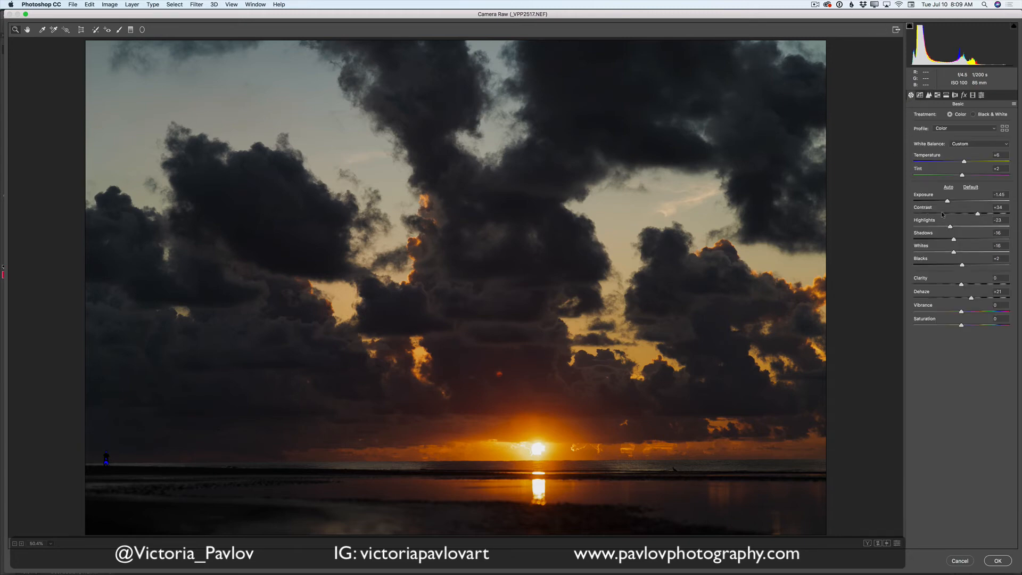
pyautogui.moveTo(948, 202); pyautogui.dragTo(951, 203)
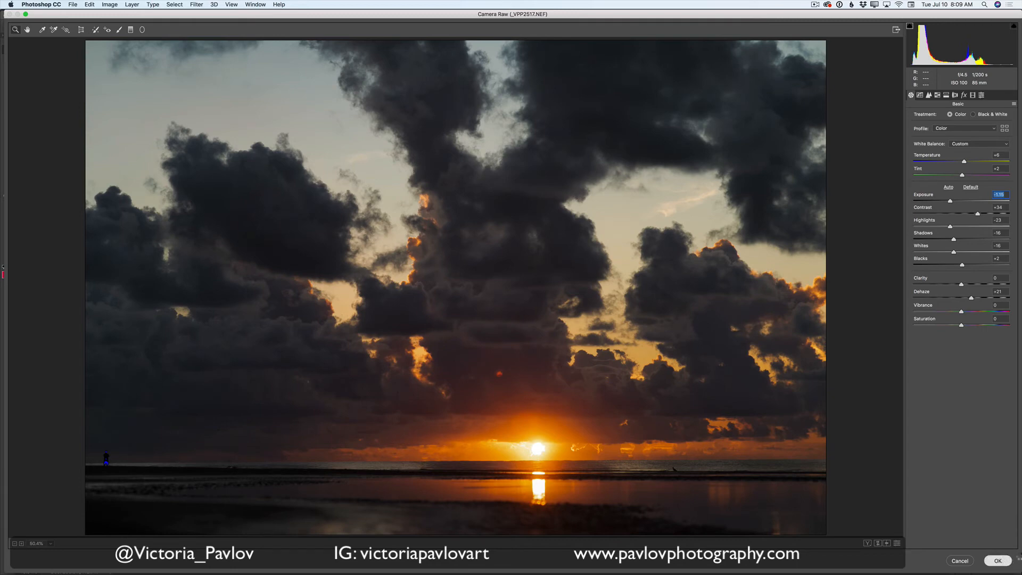
pyautogui.click(1001, 560)
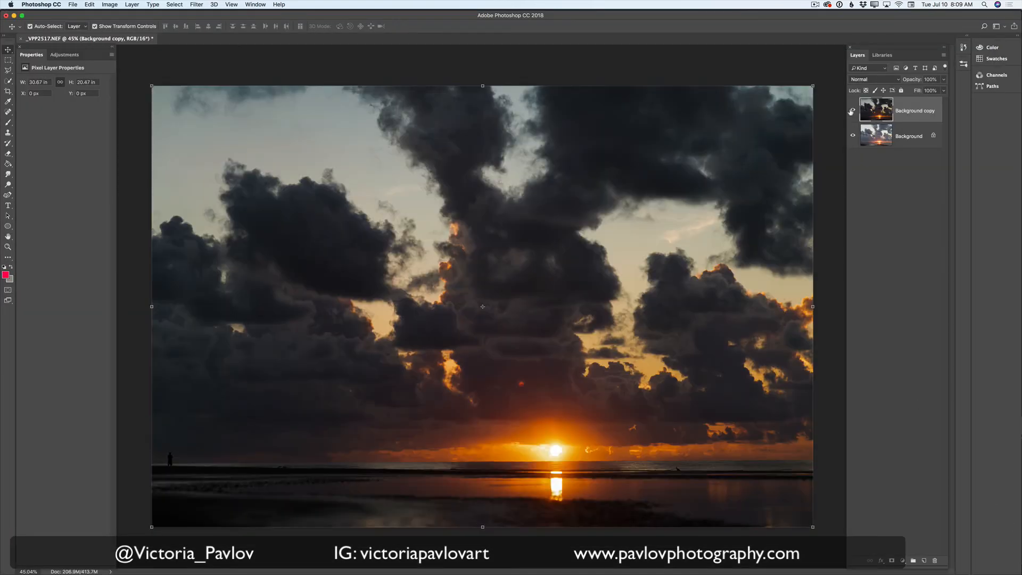
pyautogui.click(852, 110)
pyautogui.click(853, 110)
# Step: Add a Color Lookup adjustment layer using the FallColors.look 3D LUT and reduce its opacity to 15%
pyautogui.click(65, 55)
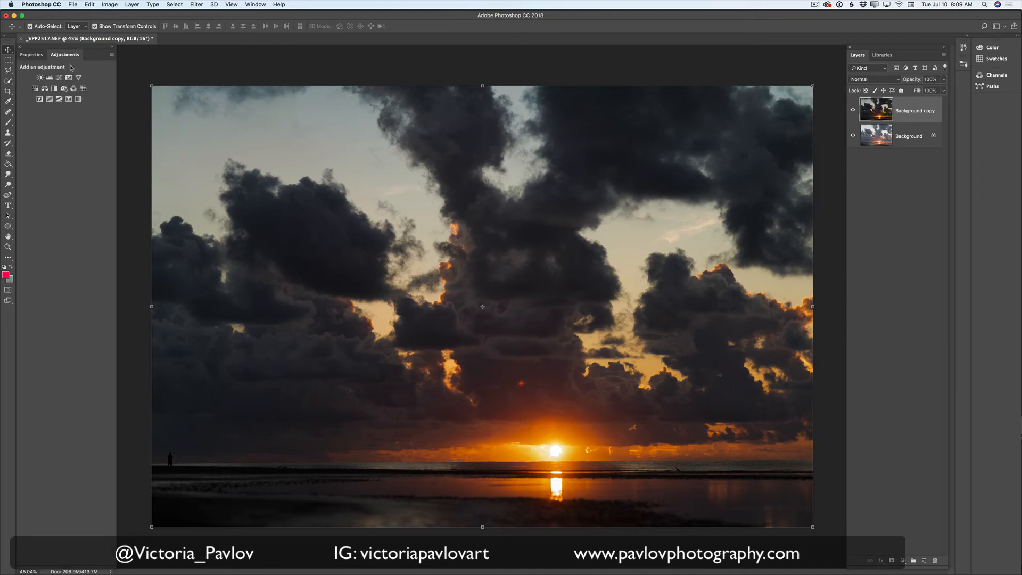
pyautogui.click(84, 91)
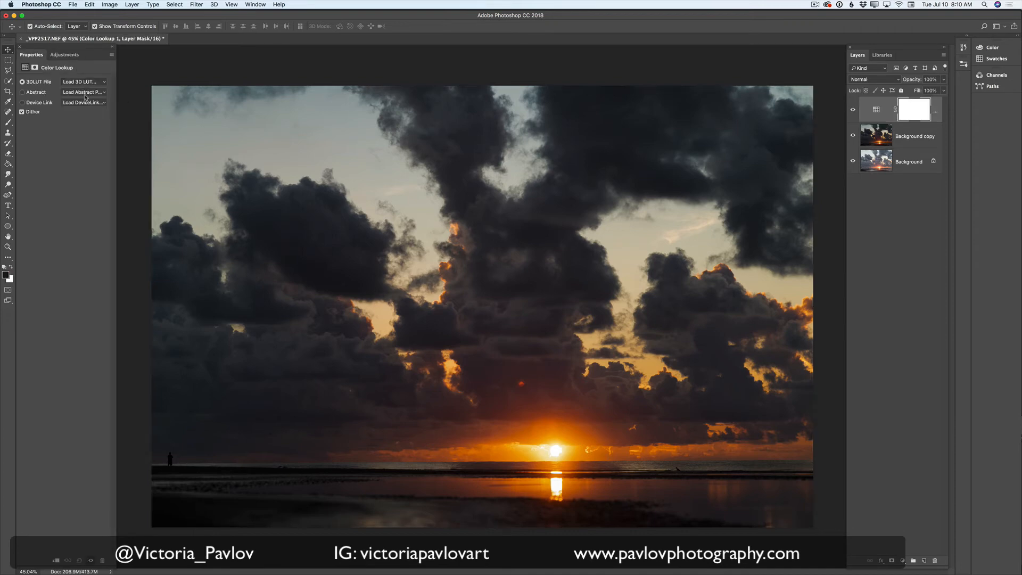
pyautogui.click(84, 83)
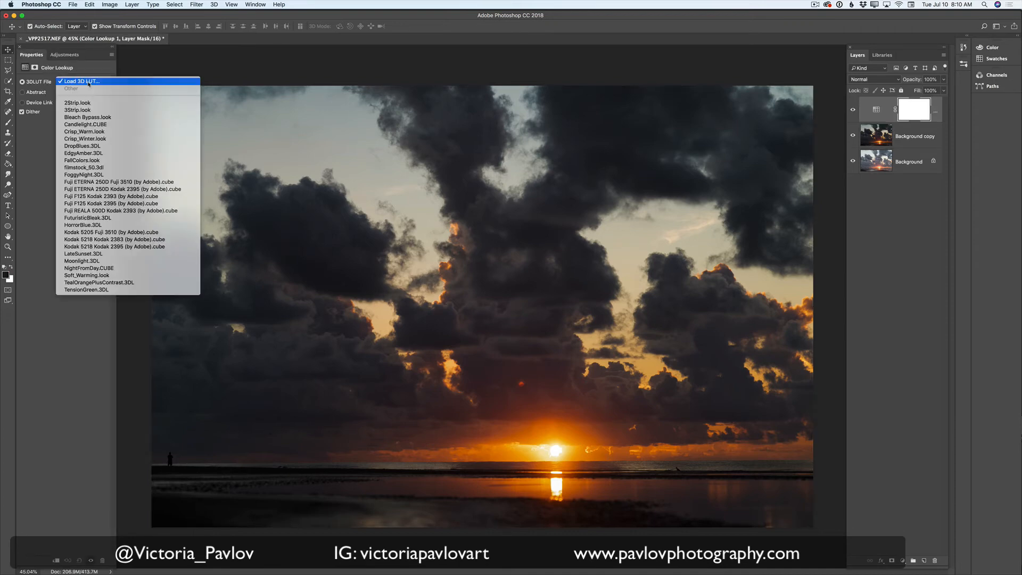
pyautogui.click(99, 161)
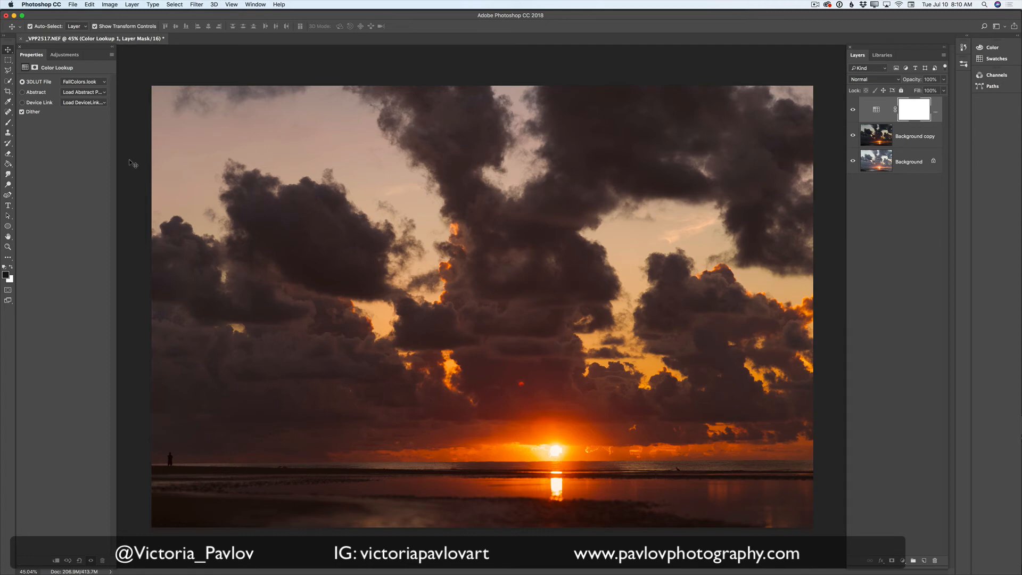
pyautogui.click(945, 81)
pyautogui.moveTo(943, 90); pyautogui.dragTo(914, 90)
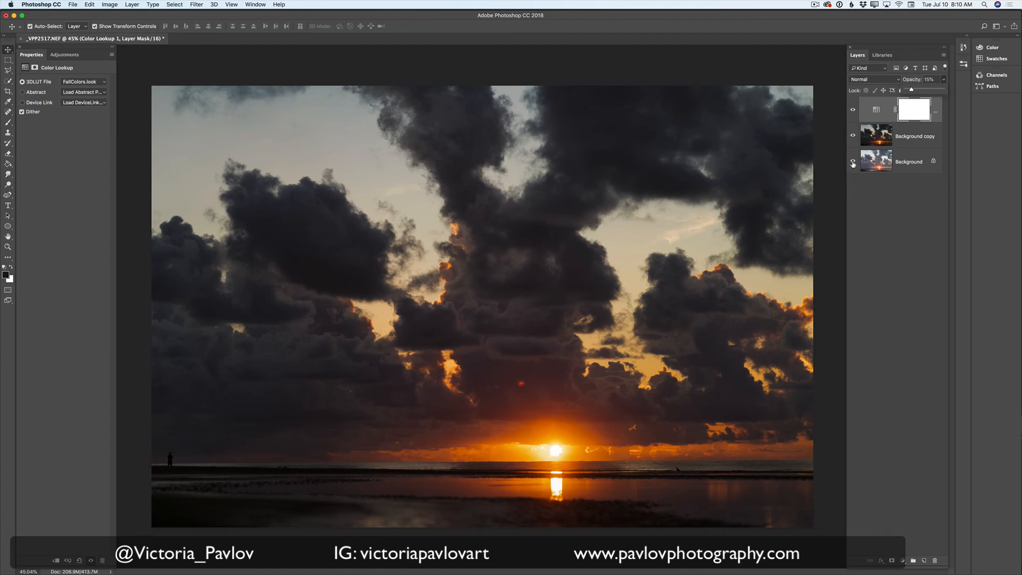
# Step: Merge the Color Lookup layer with the edited copy, keeping the Background separate, and compare before and after
pyautogui.click(944, 56)
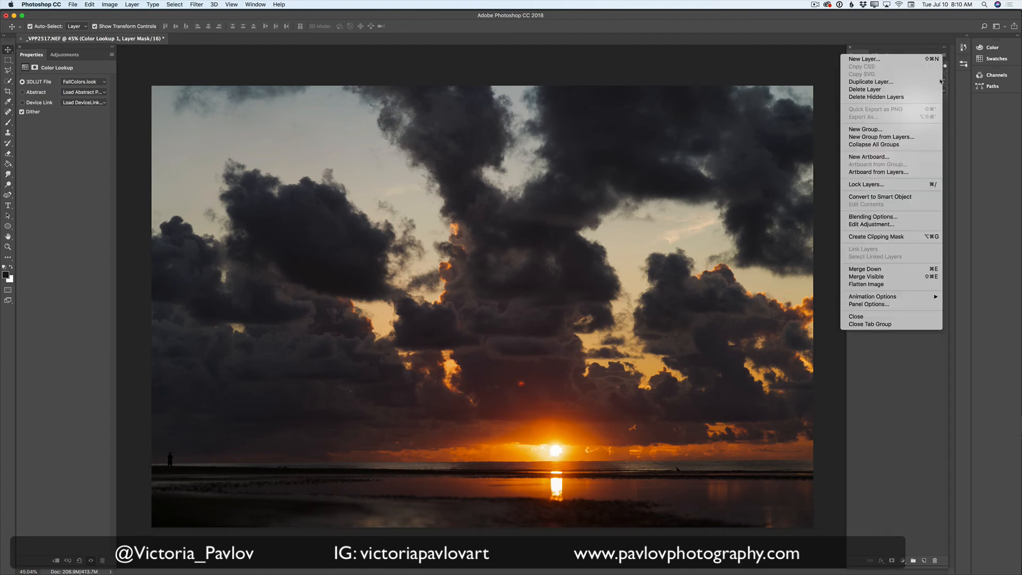
pyautogui.click(861, 277)
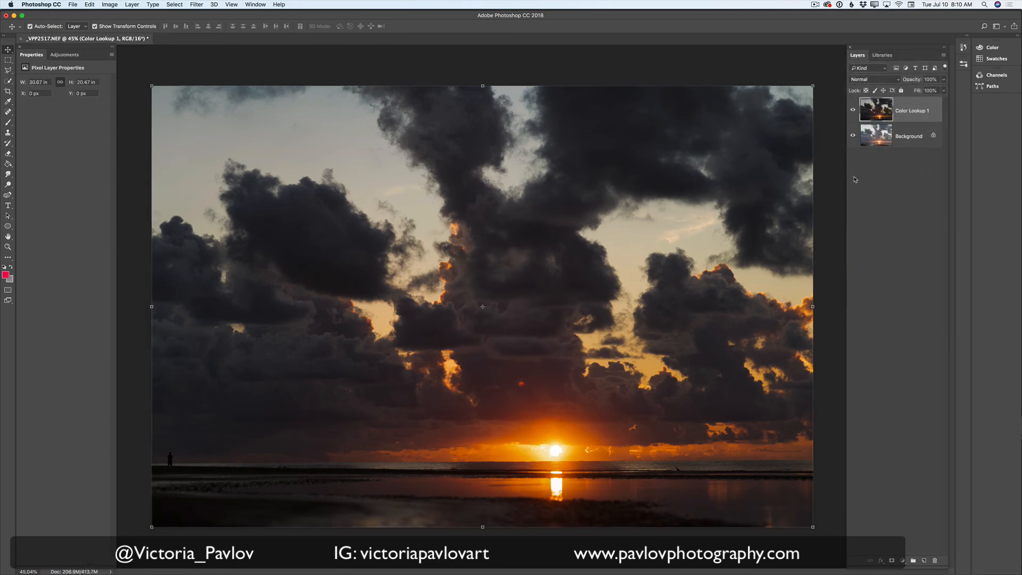
pyautogui.click(853, 111)
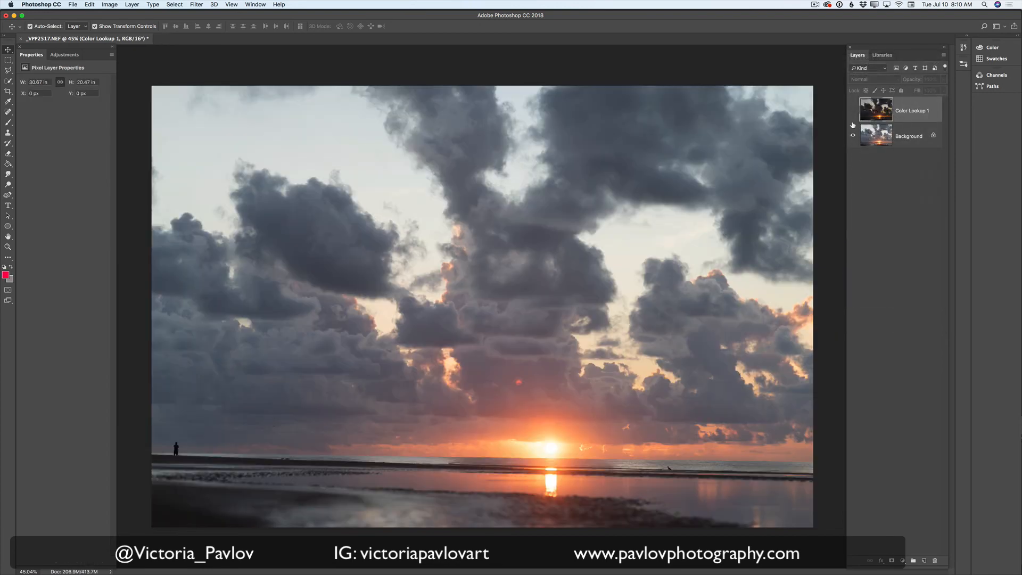
pyautogui.click(853, 110)
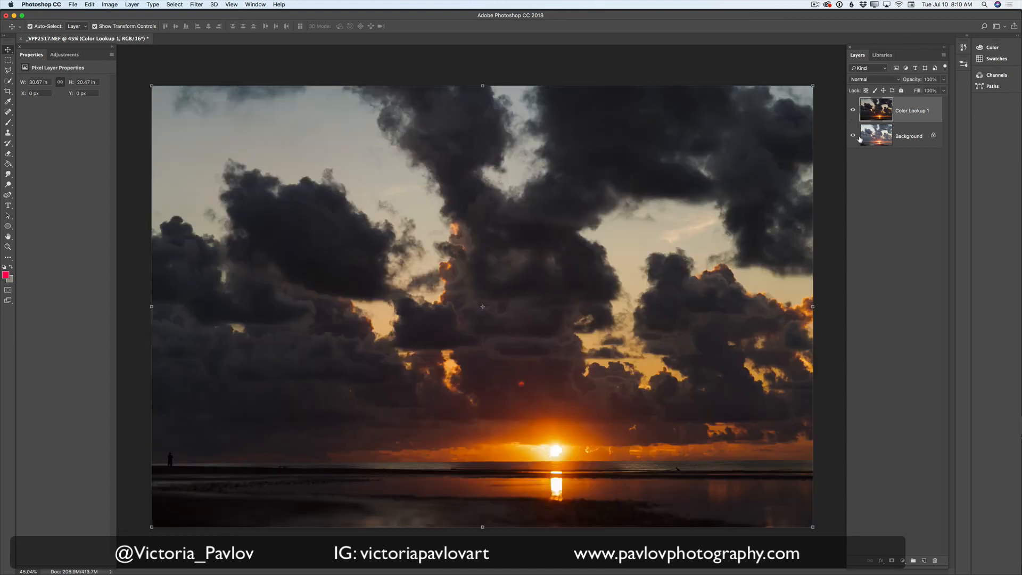